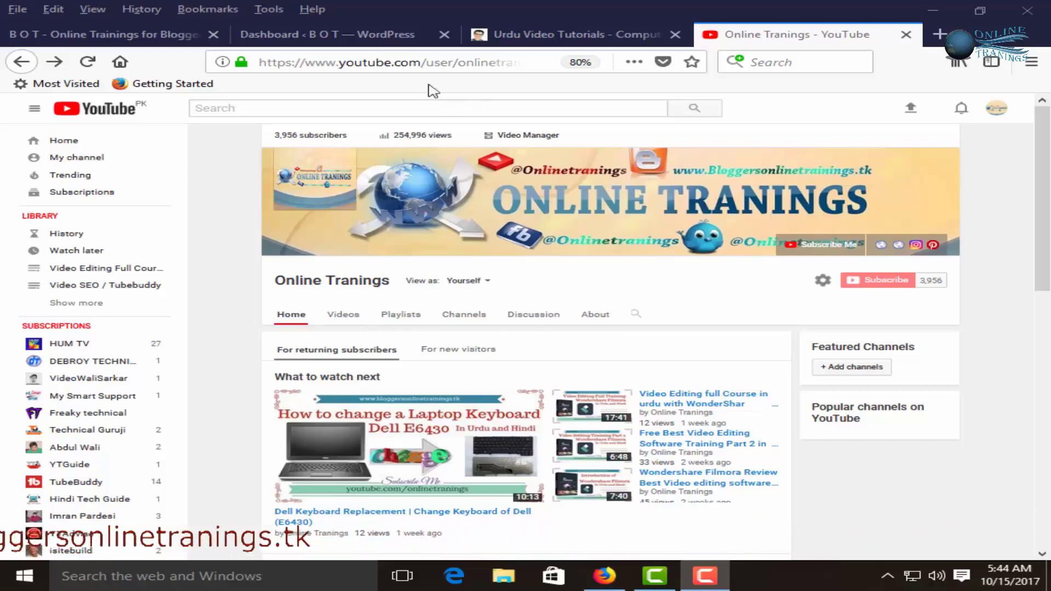
Compare the BOT blog's home page with the post listing on onlineustaad.com, examining how post thumbnails are shown.
{"action": "left_click", "coordinate": [345, 33]}
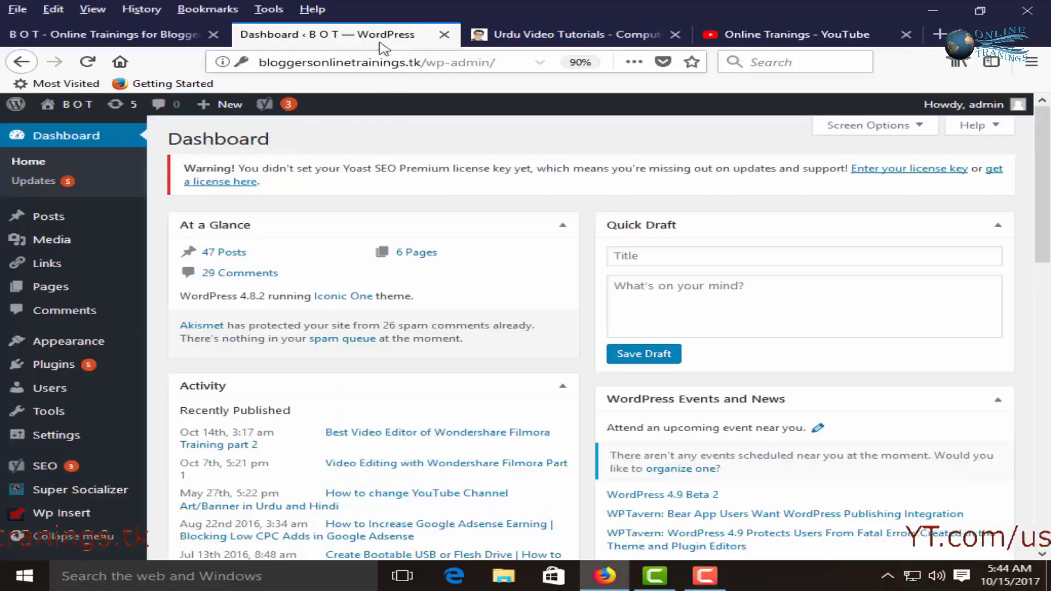
{"action": "left_click", "coordinate": [80, 30]}
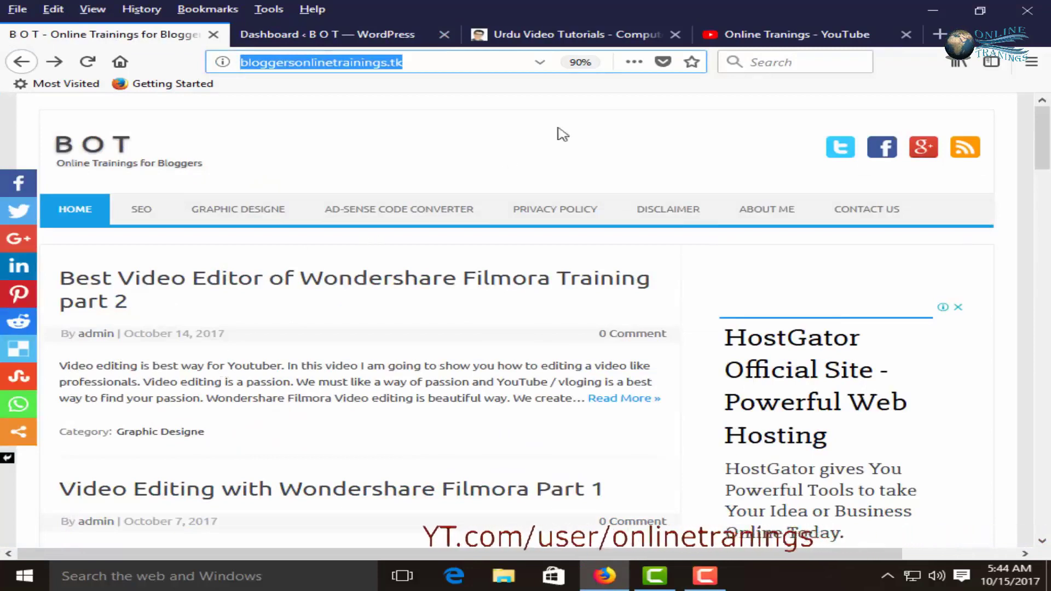
{"action": "left_click", "coordinate": [560, 40]}
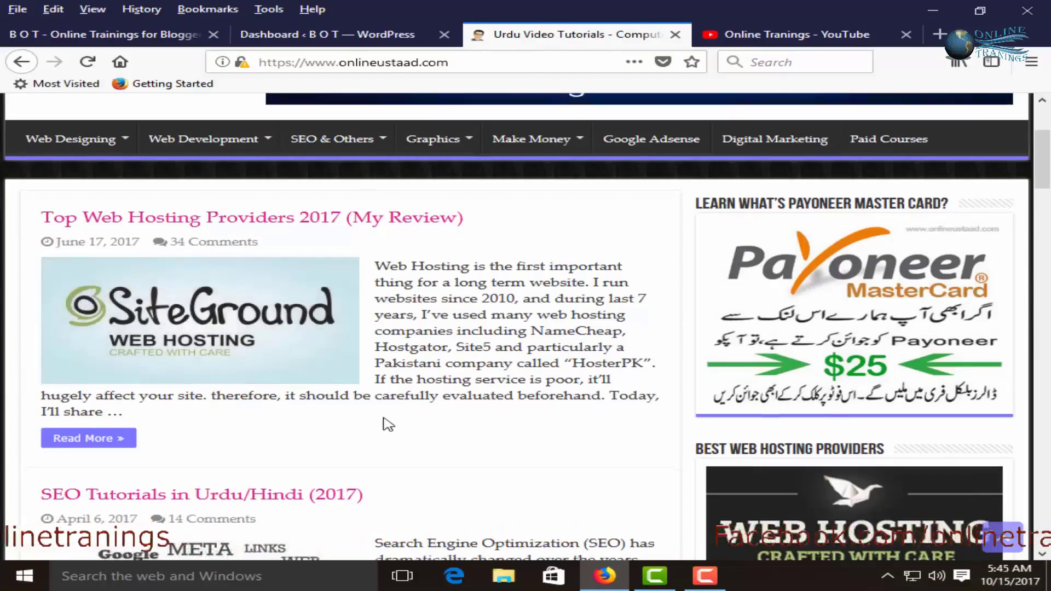
{"action": "scroll", "coordinate": [386, 425], "scroll_direction": "down", "scroll_amount": 10}
{"action": "scroll", "coordinate": [386, 424], "scroll_direction": "down", "scroll_amount": 5}
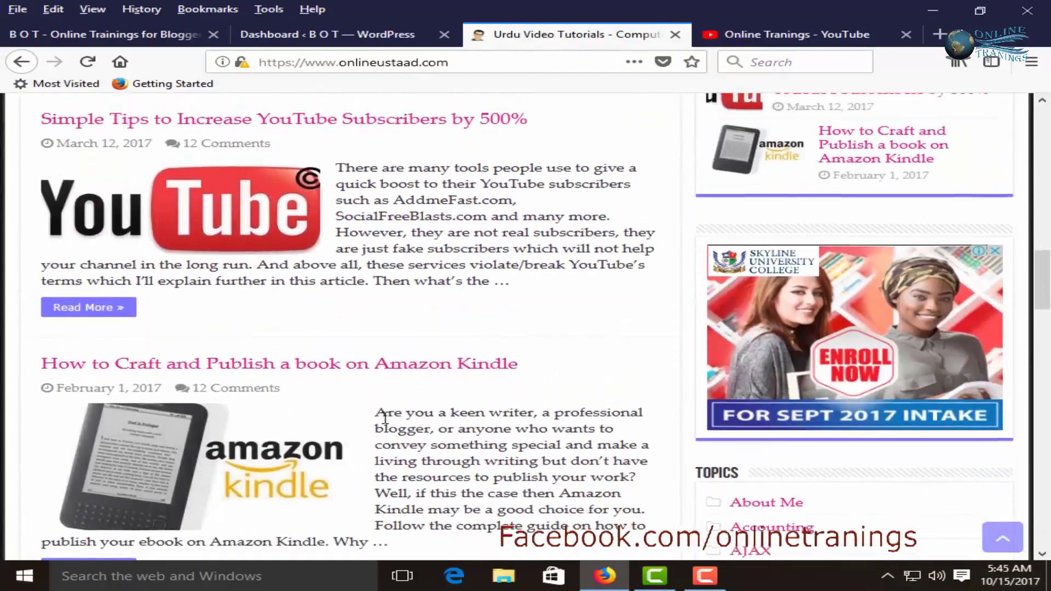
{"action": "scroll", "coordinate": [386, 419], "scroll_direction": "up", "scroll_amount": 1}
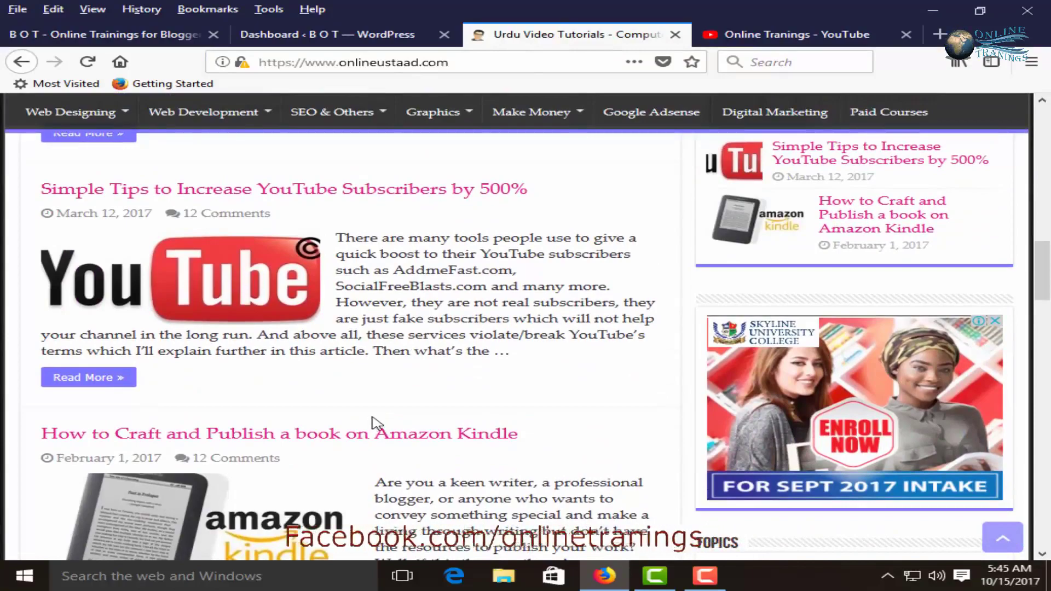
{"action": "scroll", "coordinate": [377, 422], "scroll_direction": "up", "scroll_amount": 4}
{"action": "scroll", "coordinate": [378, 421], "scroll_direction": "up", "scroll_amount": 10}
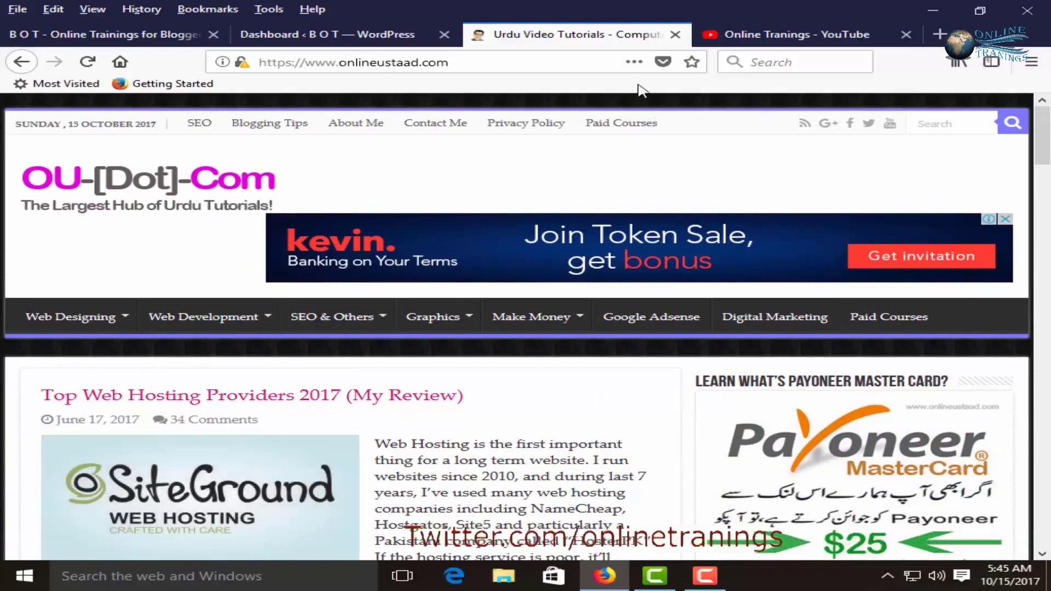
{"action": "left_click", "coordinate": [754, 39]}
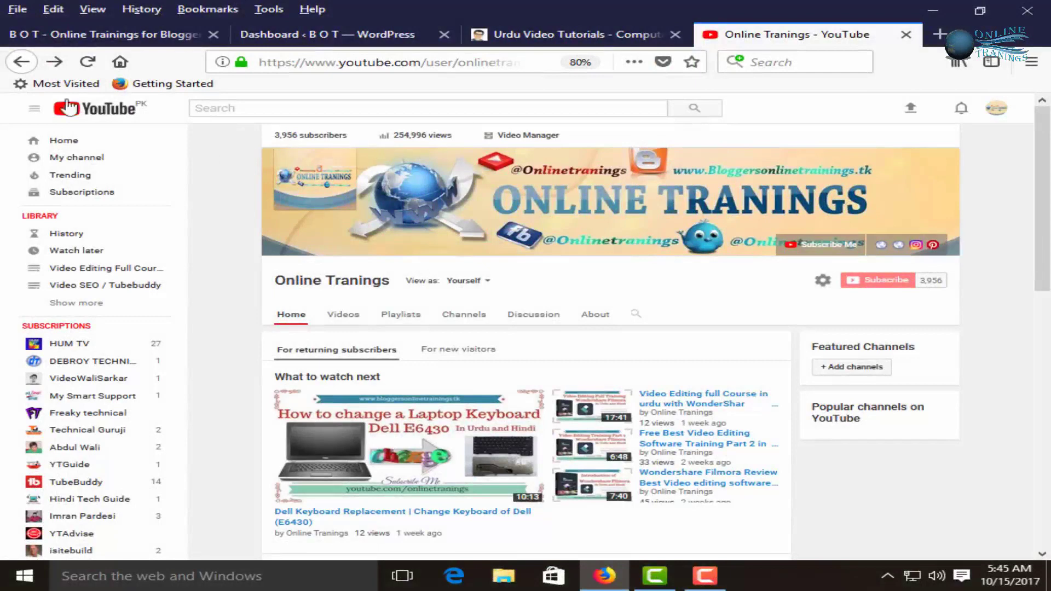
Review the BOT blog's home page and open the list of all posts in its WordPress dashboard.
{"action": "left_click", "coordinate": [93, 35]}
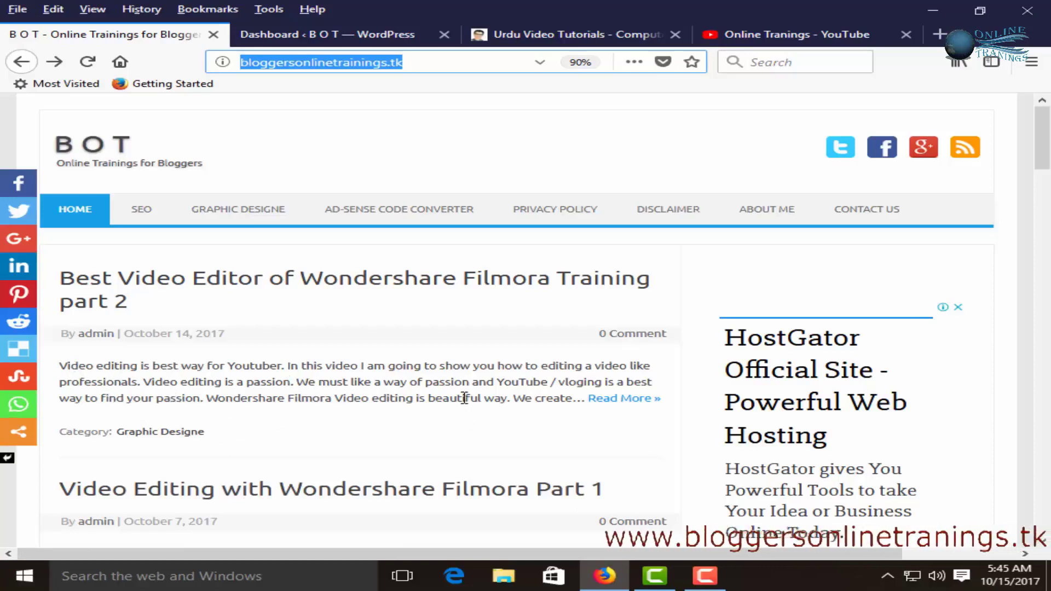
{"action": "left_click", "coordinate": [327, 37]}
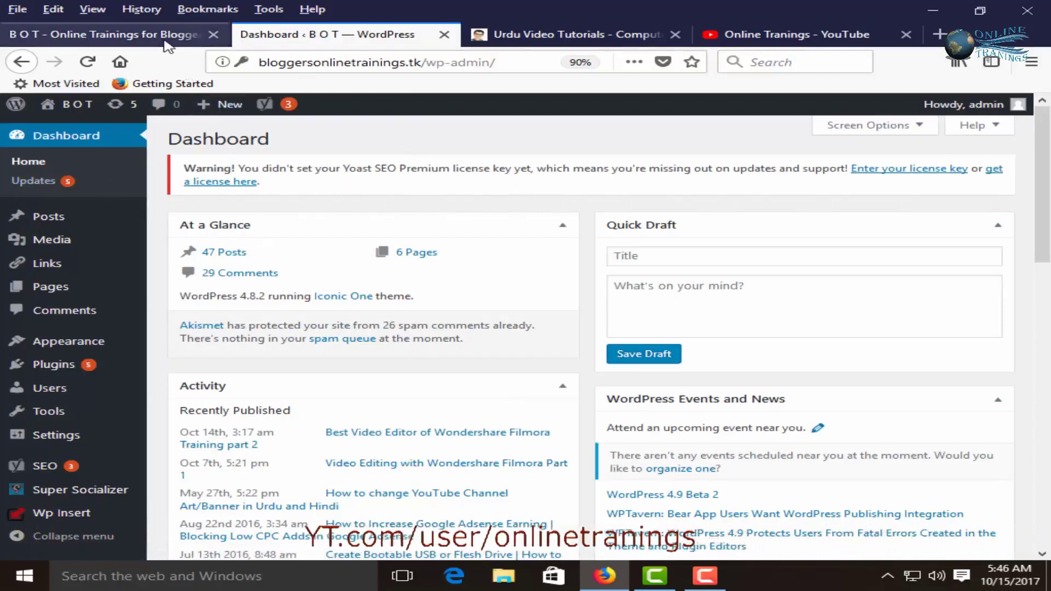
{"action": "left_click", "coordinate": [104, 33]}
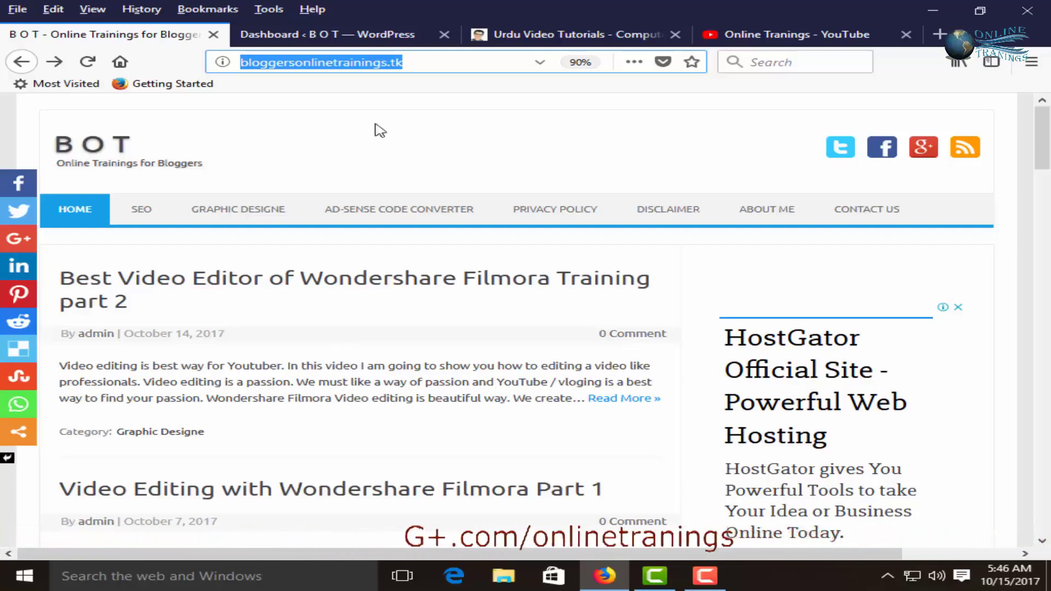
{"action": "left_click", "coordinate": [387, 34]}
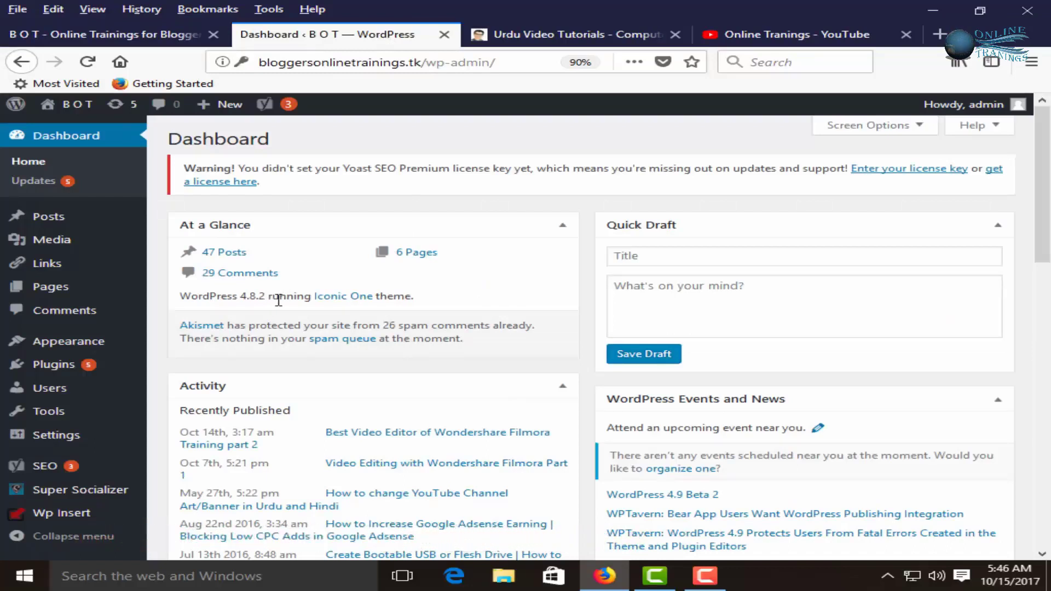
{"action": "mouse_move", "coordinate": [58, 226]}
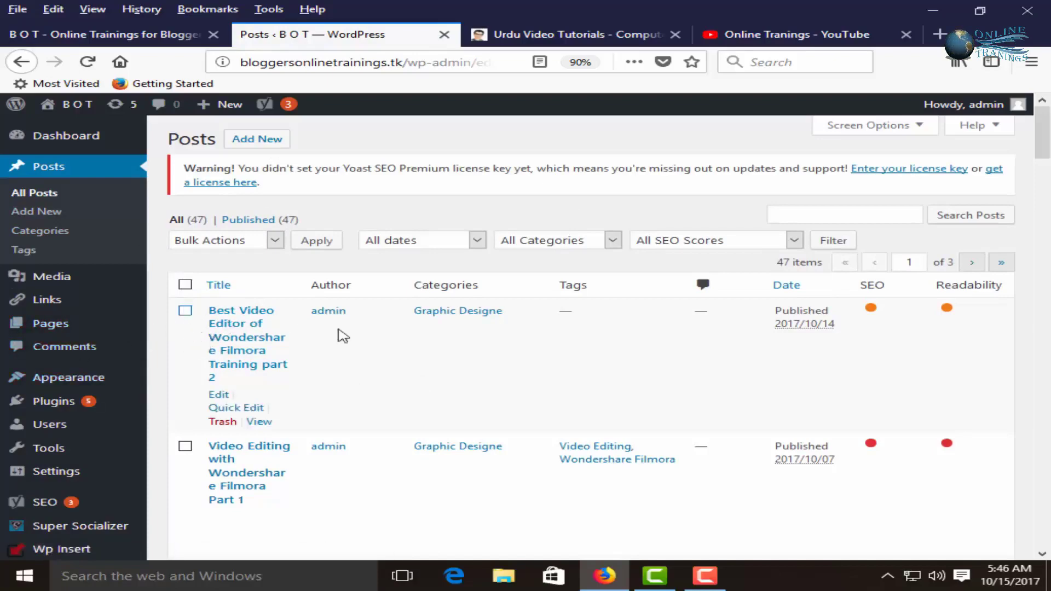
Open the full post "Best Video Editor of Wondershare Filmora Training part 2" from the blog's home page in a new tab.
{"action": "left_click", "coordinate": [89, 46]}
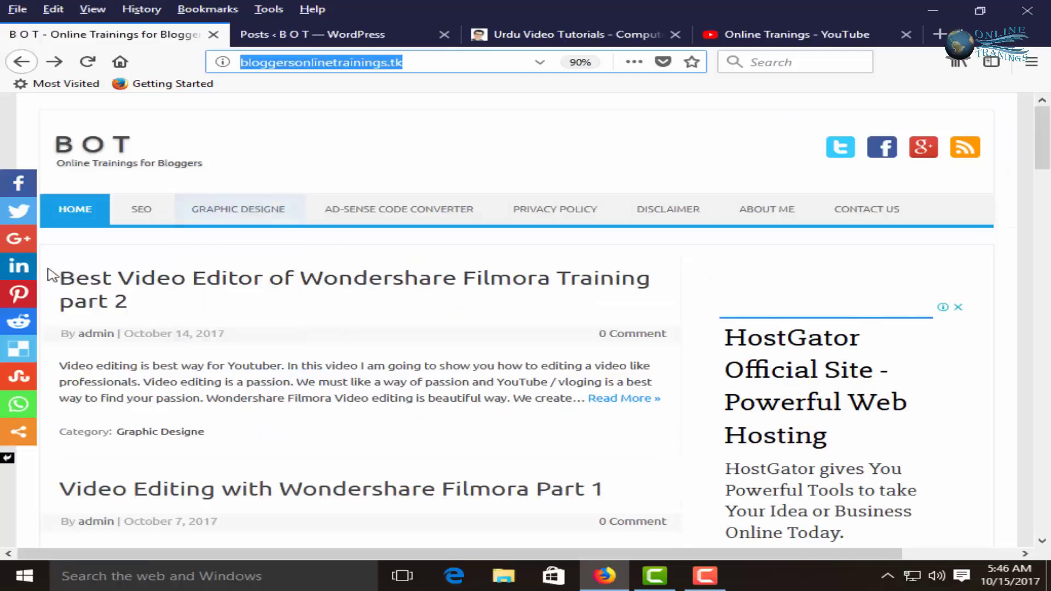
{"action": "right_click", "coordinate": [645, 405]}
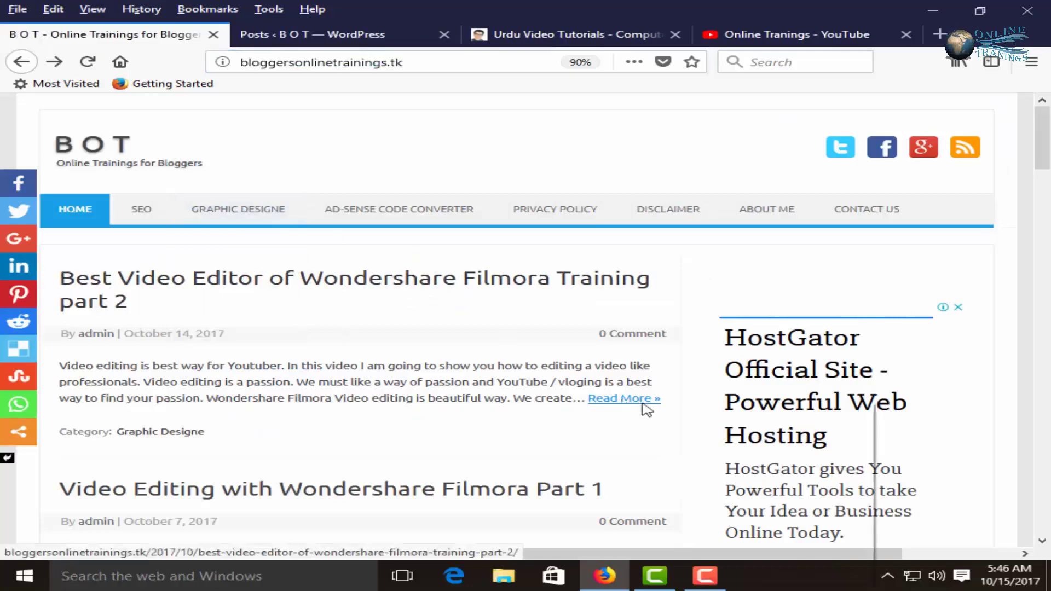
{"action": "left_click", "coordinate": [660, 408]}
{"action": "left_click", "coordinate": [377, 44]}
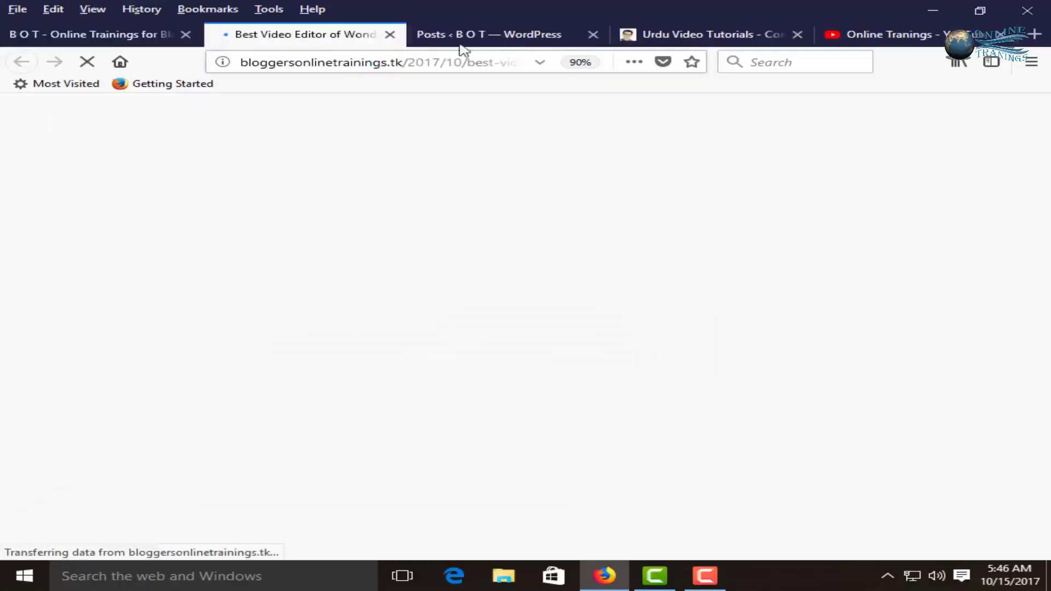
Close the onlineustaad.com page and view the image and text of the opened Filmora part 2 post.
{"action": "left_click", "coordinate": [492, 39]}
{"action": "left_click", "coordinate": [761, 38]}
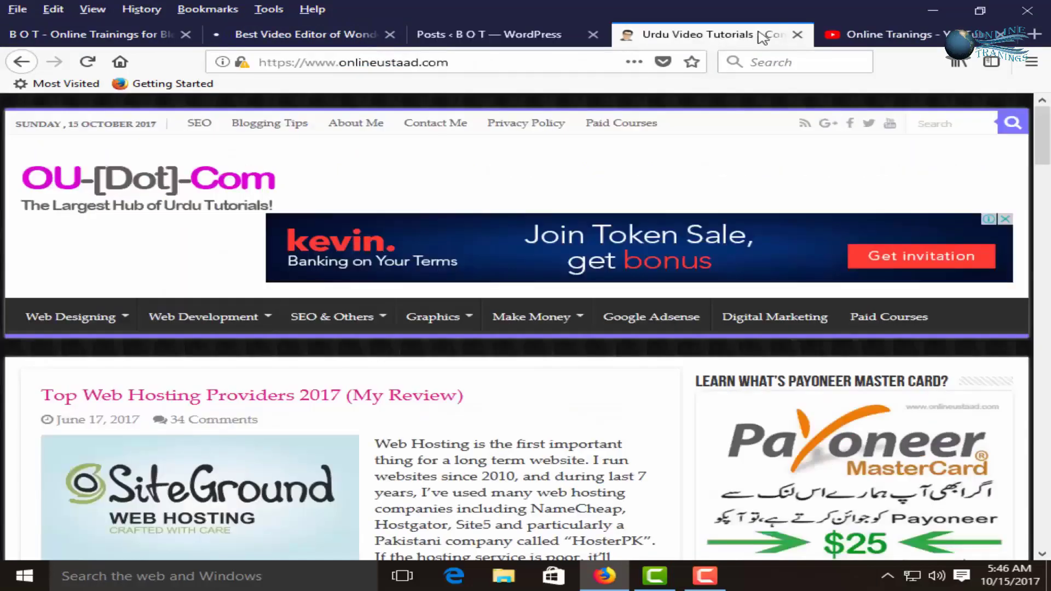
{"action": "left_click", "coordinate": [797, 35]}
{"action": "left_click", "coordinate": [347, 35]}
{"action": "scroll", "coordinate": [297, 212], "scroll_direction": "down", "scroll_amount": 3}
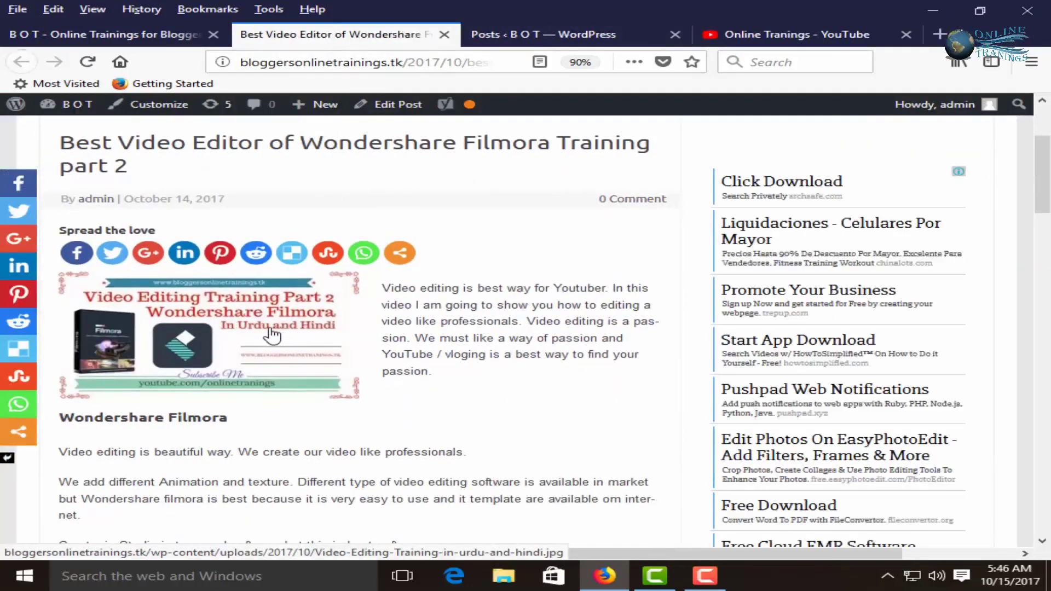
Open the post "Best Video Editor of Wondershare Filmora Training part 2" for editing in WordPress and review its content.
{"action": "left_click", "coordinate": [178, 37]}
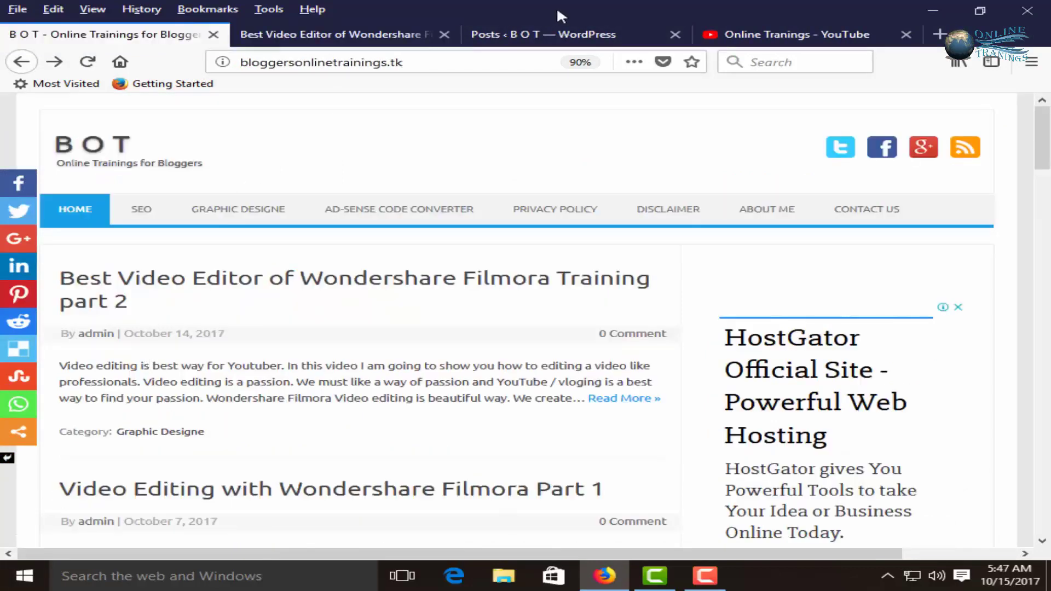
{"action": "left_click", "coordinate": [560, 34]}
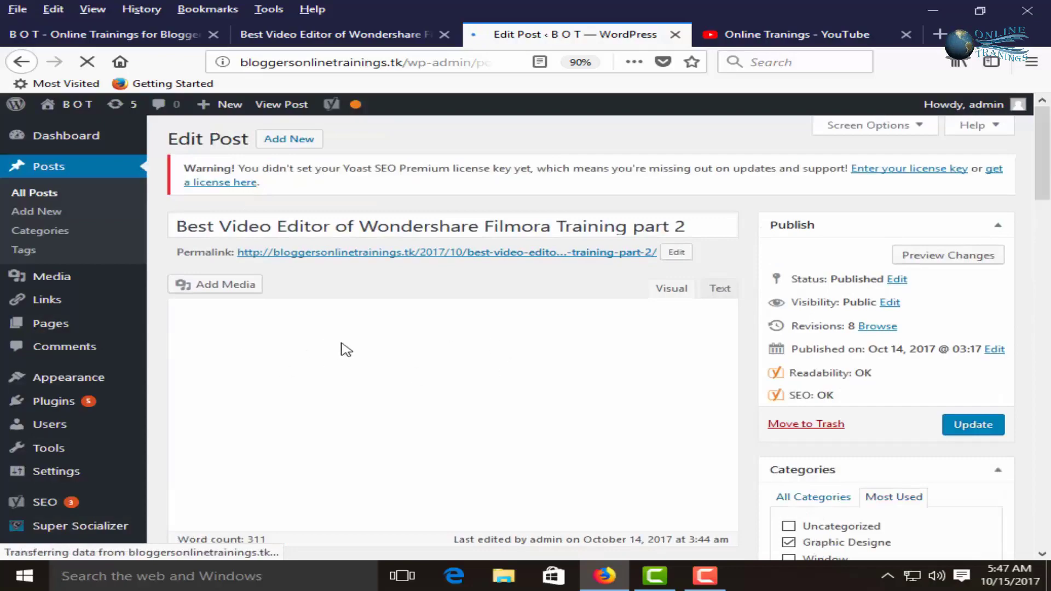
{"action": "scroll", "coordinate": [346, 350], "scroll_direction": "down", "scroll_amount": 5}
{"action": "scroll", "coordinate": [346, 350], "scroll_direction": "up", "scroll_amount": 10}
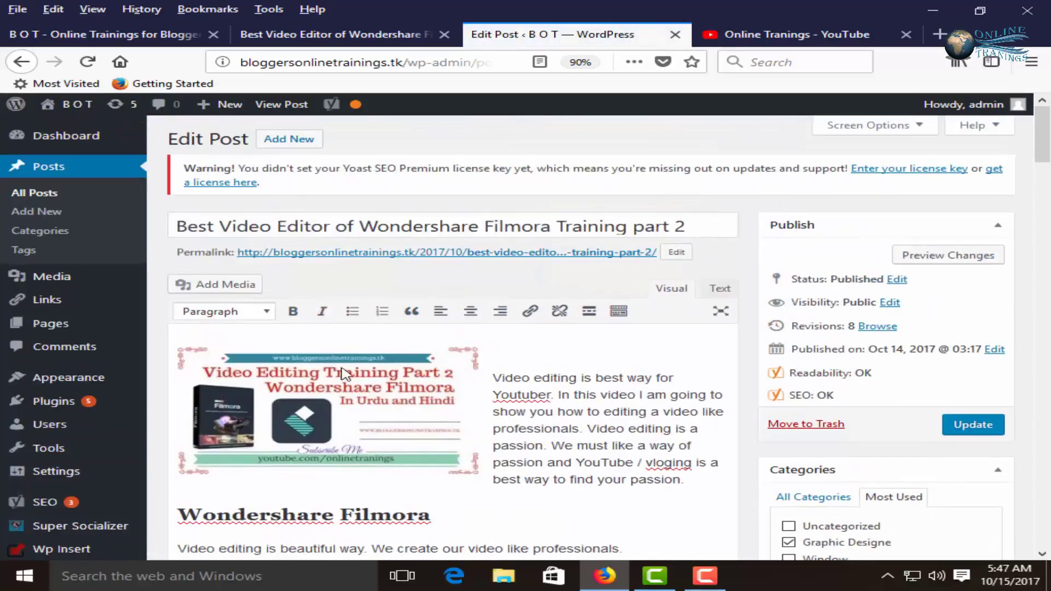
{"action": "scroll", "coordinate": [571, 373], "scroll_direction": "down", "scroll_amount": 8}
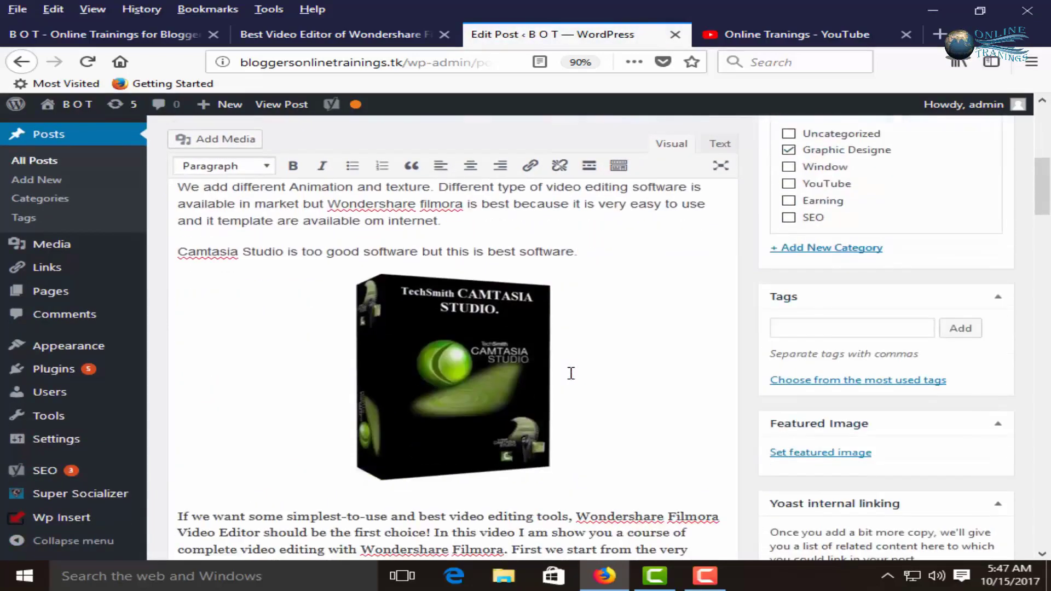
{"action": "scroll", "coordinate": [463, 343], "scroll_direction": "up", "scroll_amount": 8}
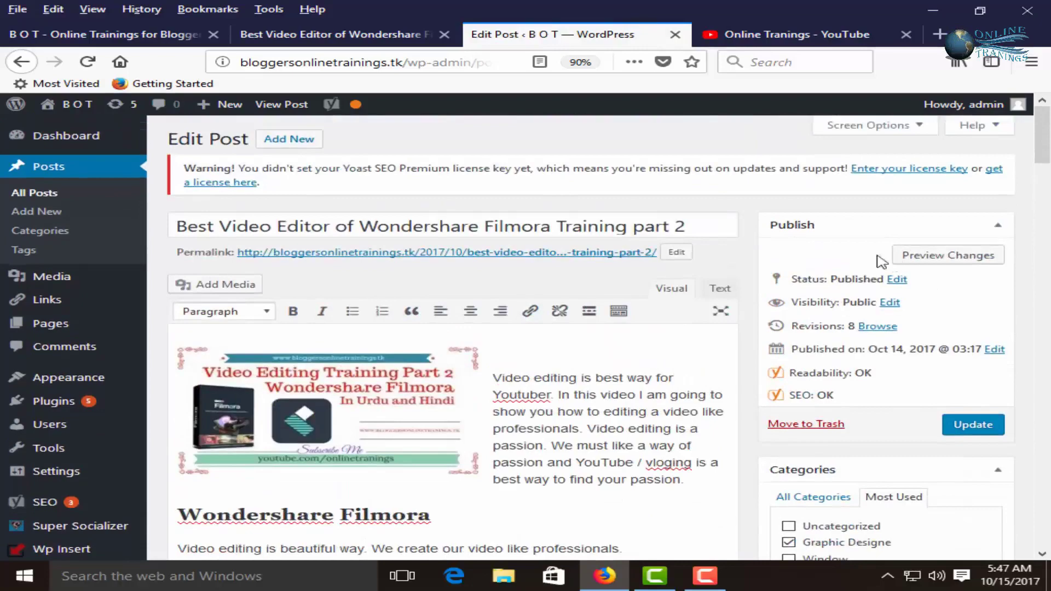
Start setting the post's featured image and select Video-Editing-Training-in-urdu-and-hindi.jpg from the media library.
{"action": "scroll", "coordinate": [831, 310], "scroll_direction": "down", "scroll_amount": 6}
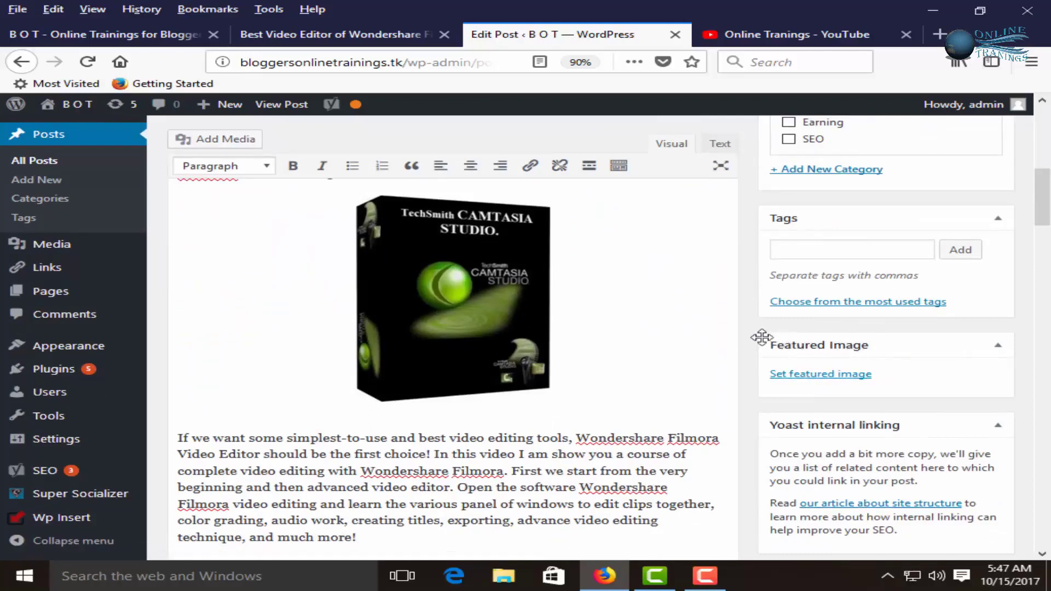
{"action": "left_click_drag", "start_coordinate": [898, 530], "coordinate": [866, 385]}
{"action": "left_click", "coordinate": [1009, 401]}
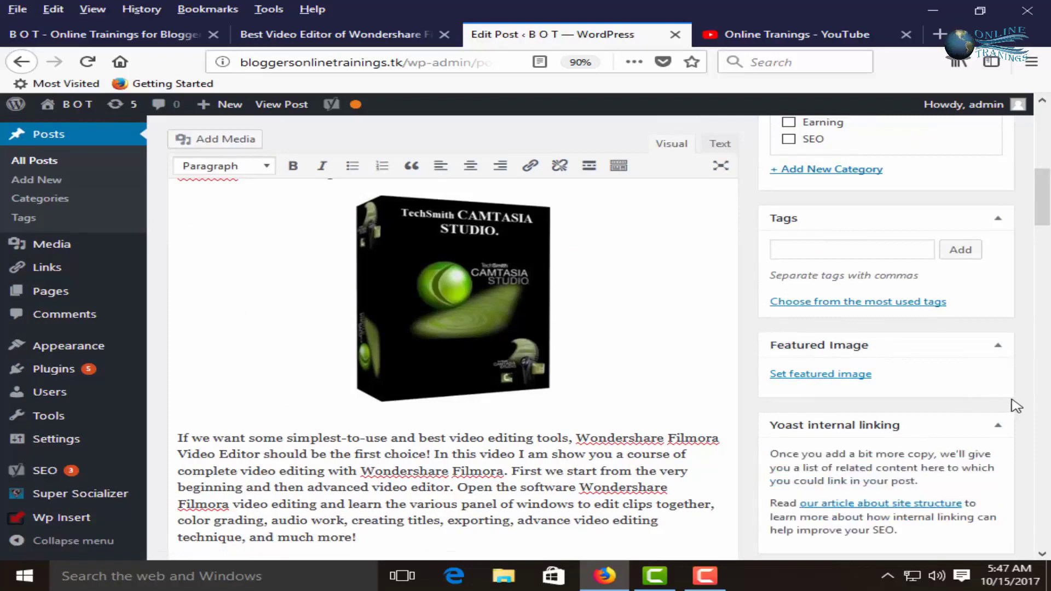
{"action": "left_click", "coordinate": [808, 383]}
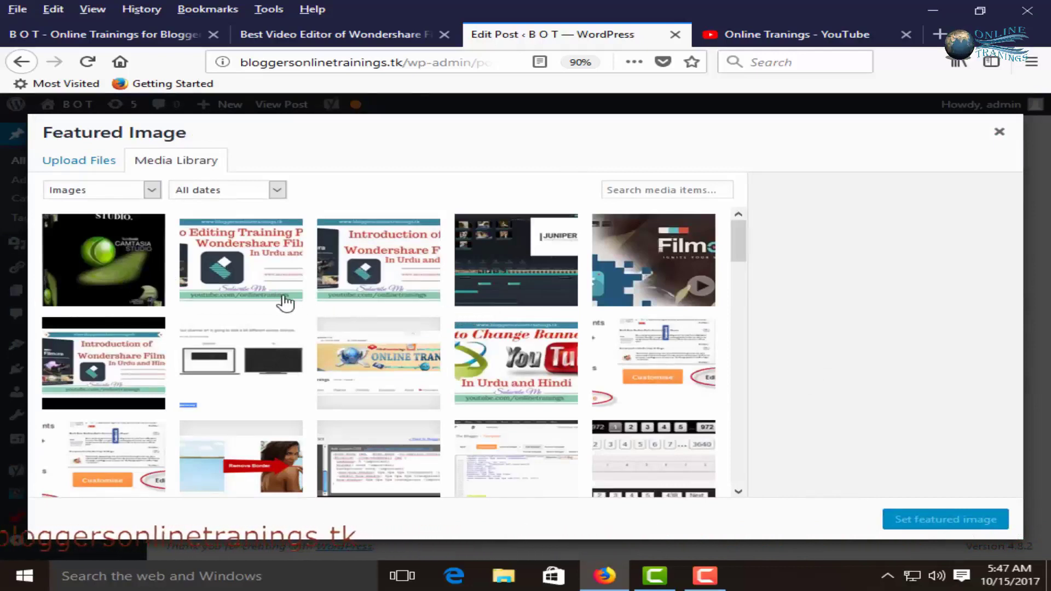
{"action": "left_click", "coordinate": [244, 269]}
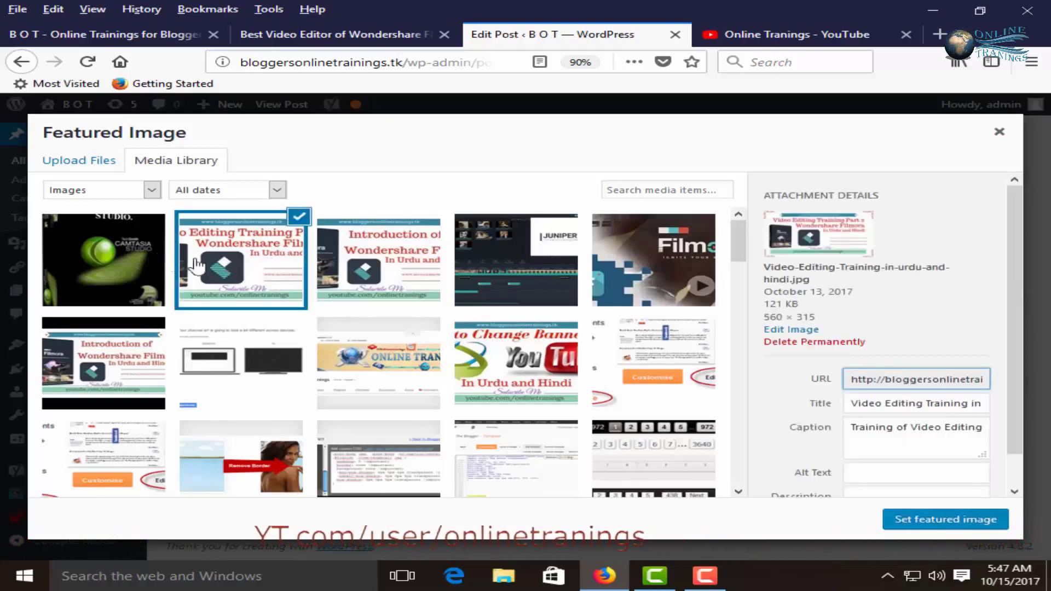
{"action": "left_click", "coordinate": [85, 164]}
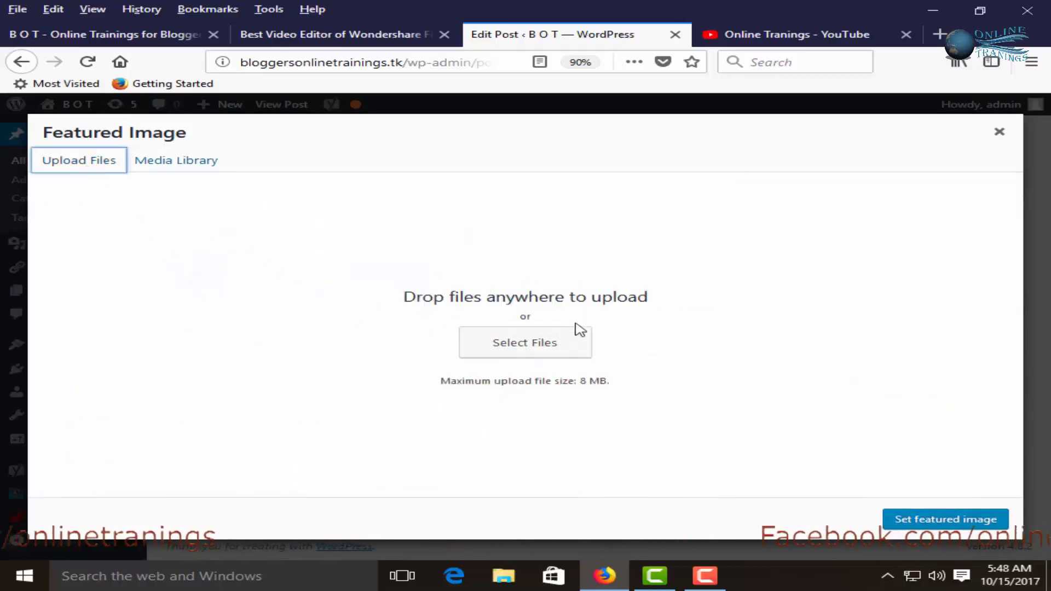
{"action": "left_click", "coordinate": [505, 346]}
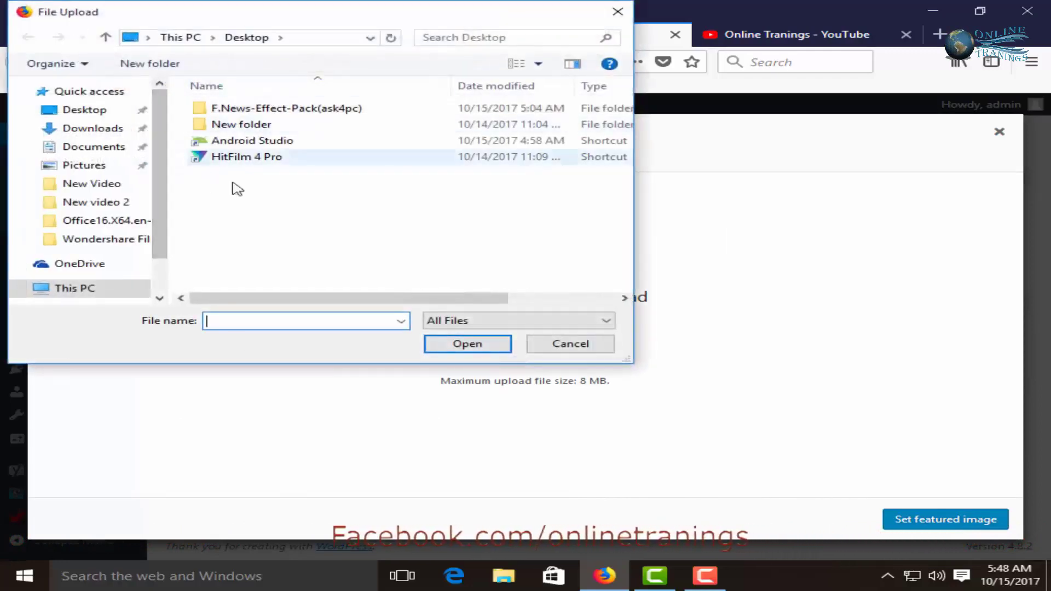
{"action": "left_click", "coordinate": [598, 345]}
{"action": "left_click", "coordinate": [172, 163]}
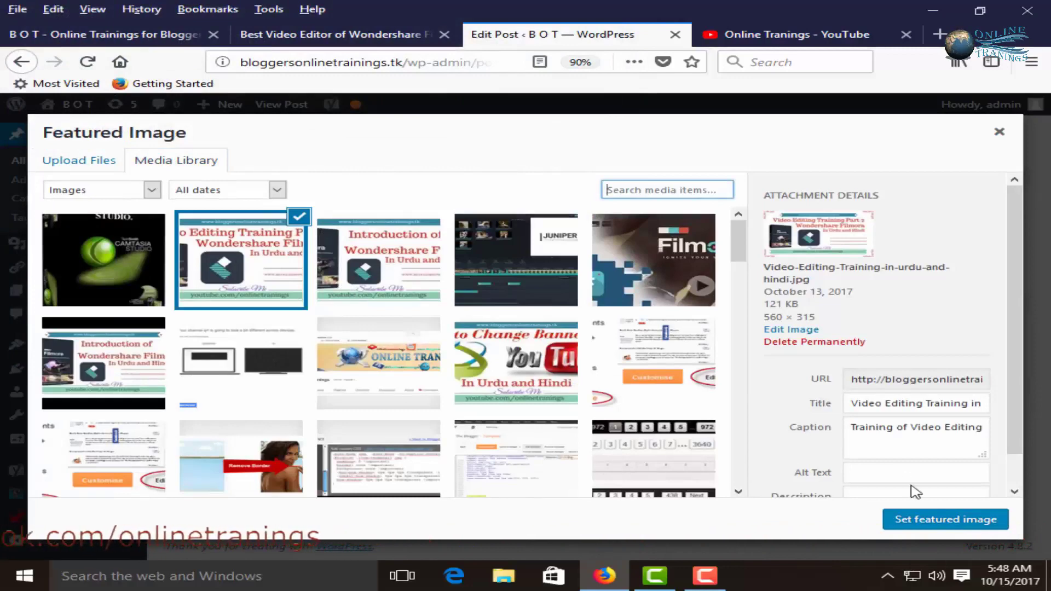
Set the selected media library image as the post's featured image and update the published post.
{"action": "scroll", "coordinate": [913, 490], "scroll_direction": "down", "scroll_amount": 1}
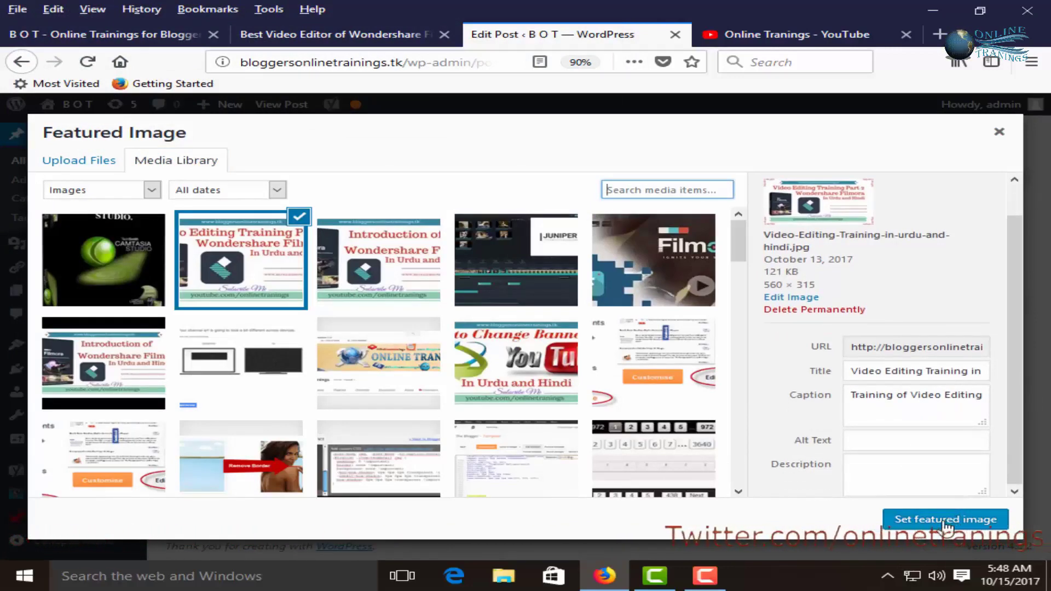
{"action": "left_click", "coordinate": [945, 523]}
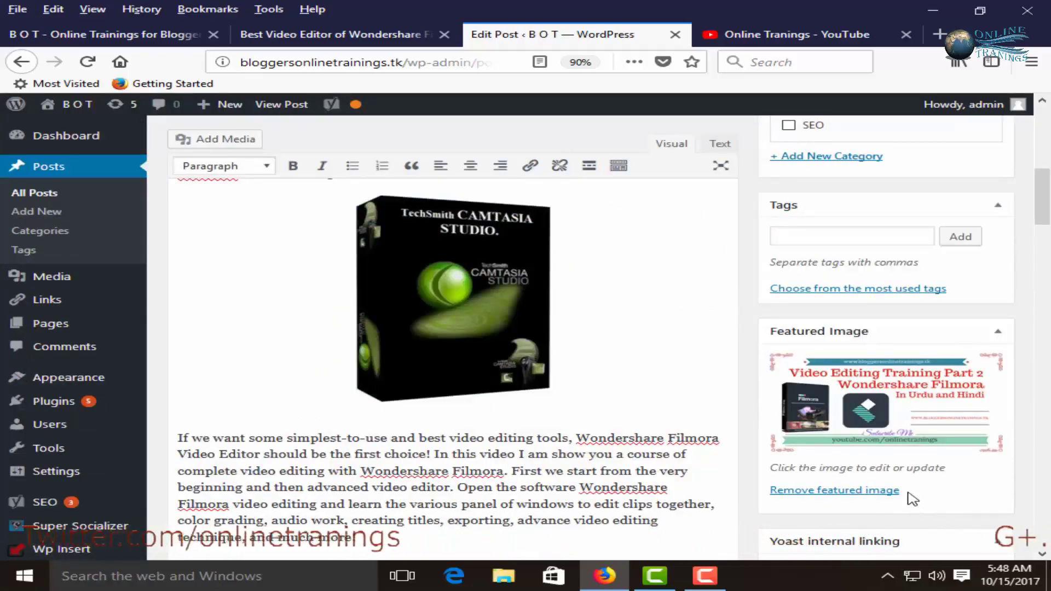
{"action": "scroll", "coordinate": [903, 482], "scroll_direction": "down", "scroll_amount": 5}
{"action": "scroll", "coordinate": [894, 420], "scroll_direction": "up", "scroll_amount": 10}
{"action": "scroll", "coordinate": [894, 420], "scroll_direction": "up", "scroll_amount": 3}
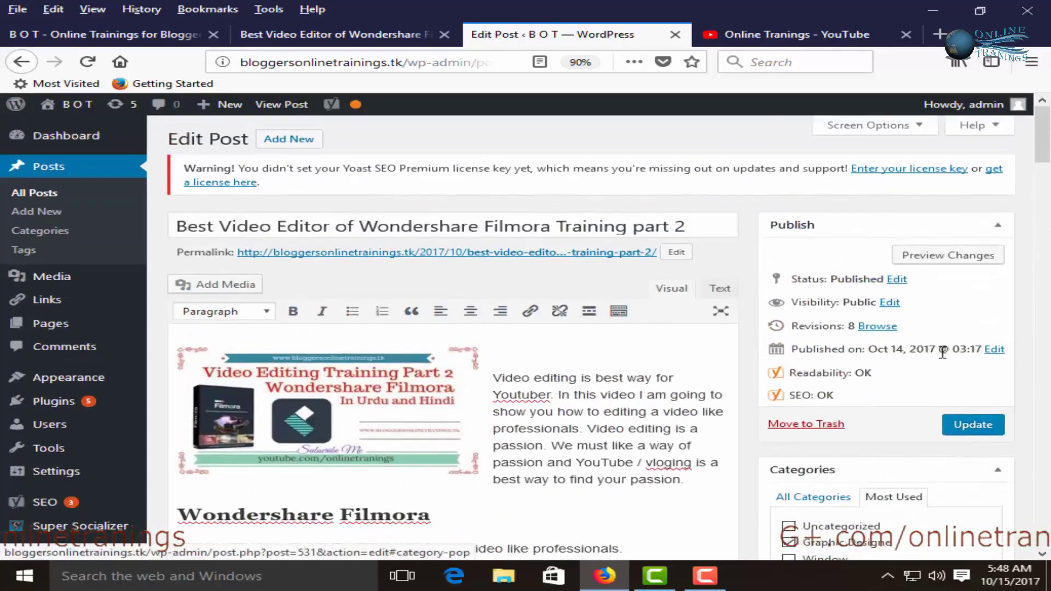
{"action": "left_click", "coordinate": [959, 424]}
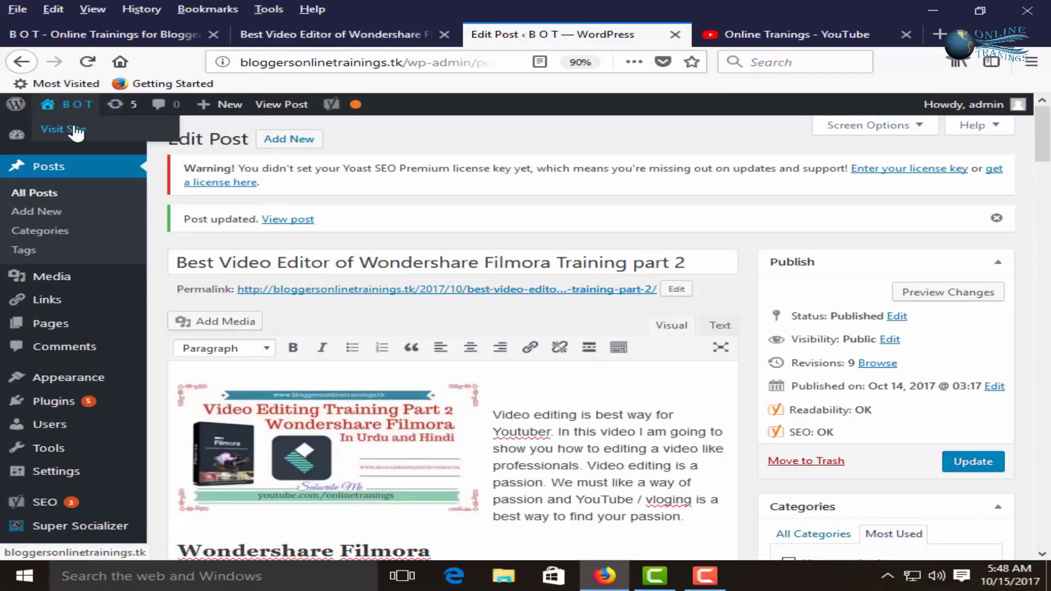
Open the blog's site in a new tab from the post editor and close the old tab with the Filmora post.
{"action": "right_click", "coordinate": [76, 131]}
{"action": "left_click", "coordinate": [132, 136]}
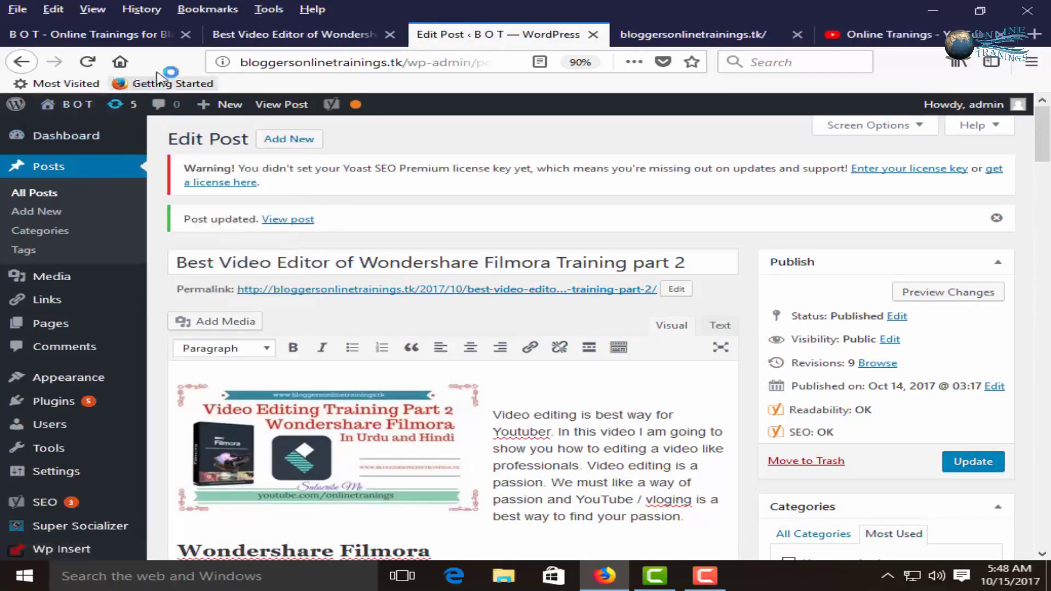
{"action": "left_click", "coordinate": [348, 36]}
{"action": "left_click", "coordinate": [388, 34]}
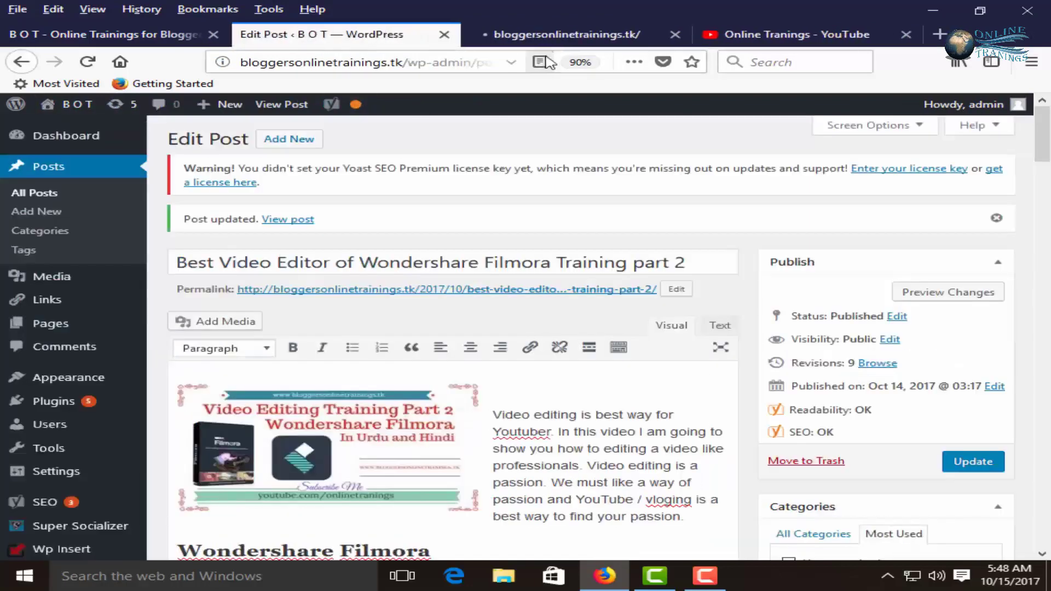
Compare the Filmora Training part 2 entry on the previously opened blog home page with the newly loaded copy.
{"action": "key", "text": "ctrl+Tab"}
{"action": "left_click", "coordinate": [146, 36]}
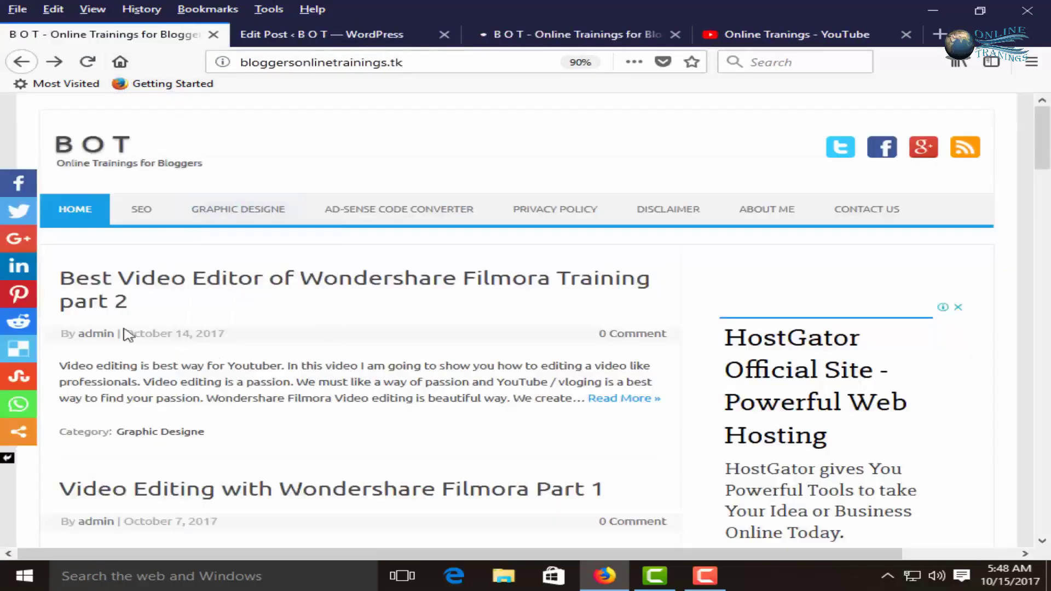
{"action": "left_click", "coordinate": [564, 34]}
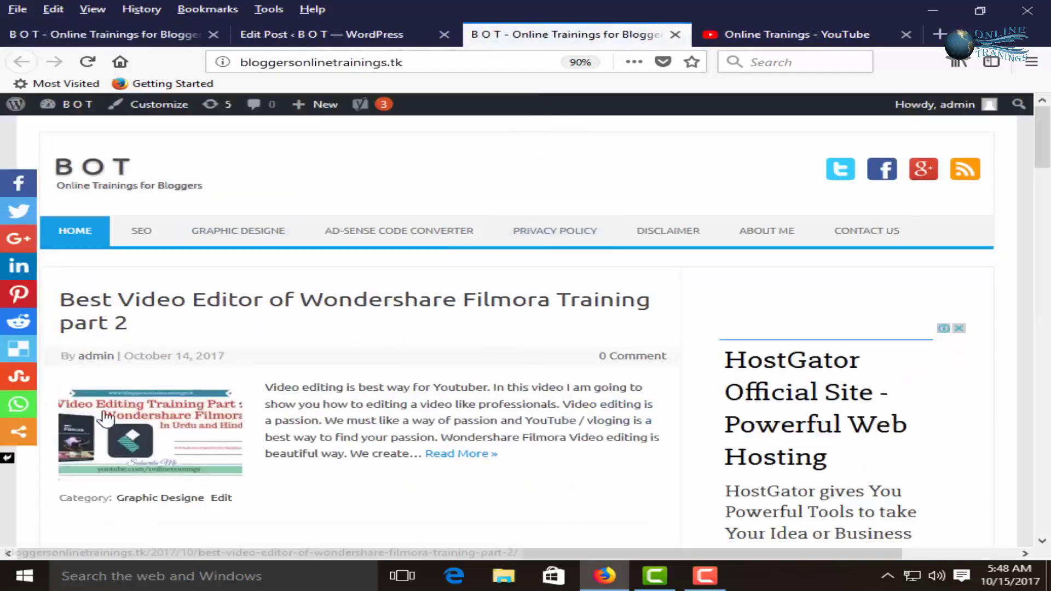
Check the blog home page's post list for thumbnails beside each post, down to the Google Adsense earning post and back.
{"action": "scroll", "coordinate": [208, 372], "scroll_direction": "down", "scroll_amount": 2}
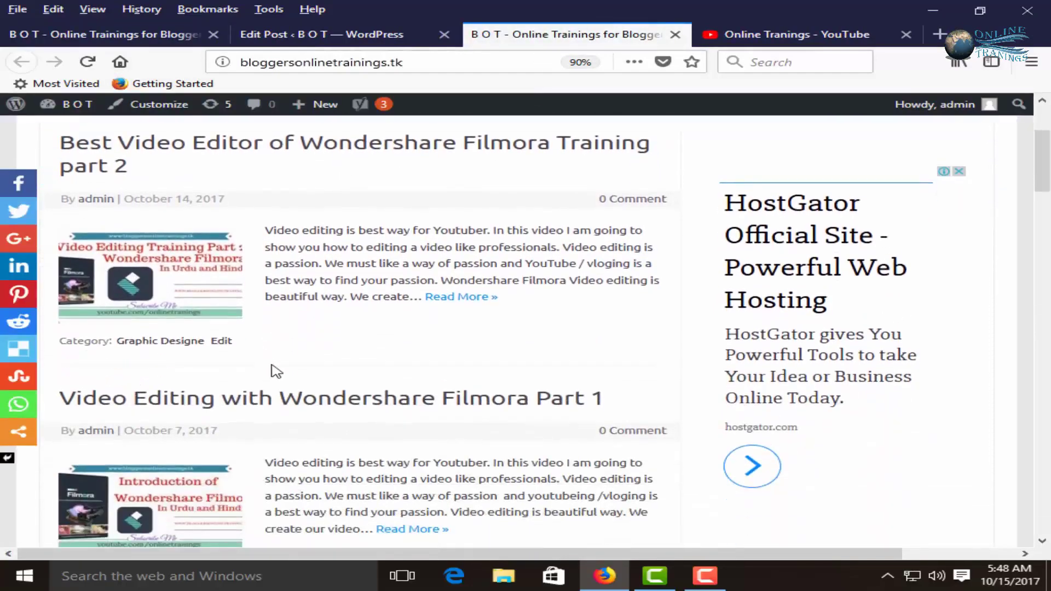
{"action": "scroll", "coordinate": [245, 405], "scroll_direction": "down", "scroll_amount": 1}
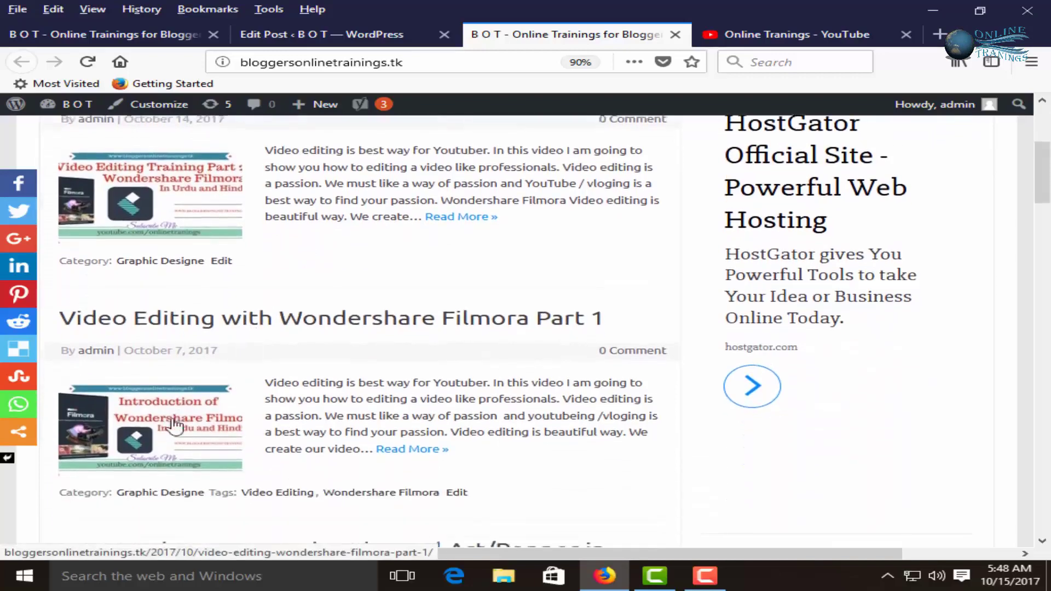
{"action": "scroll", "coordinate": [176, 425], "scroll_direction": "down", "scroll_amount": 1}
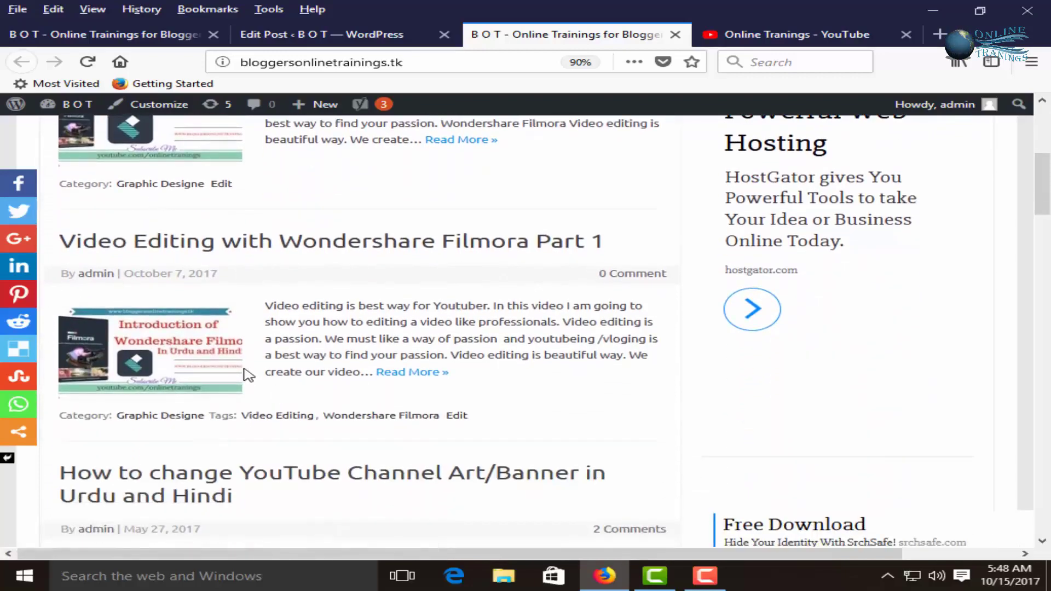
{"action": "scroll", "coordinate": [248, 375], "scroll_direction": "down", "scroll_amount": 3}
{"action": "scroll", "coordinate": [390, 375], "scroll_direction": "down", "scroll_amount": 1}
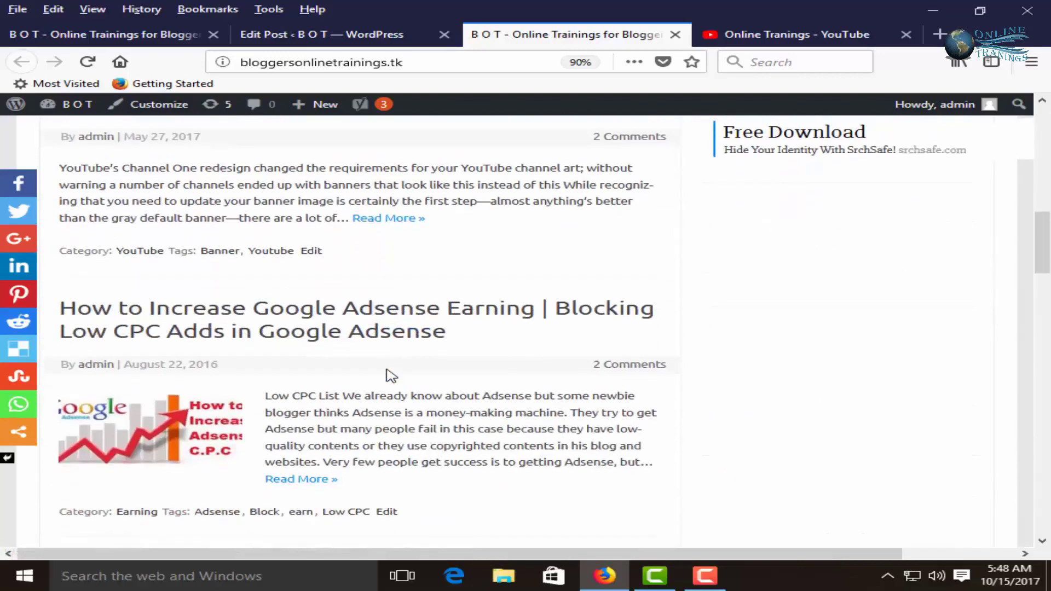
{"action": "scroll", "coordinate": [133, 353], "scroll_direction": "up", "scroll_amount": 1}
{"action": "scroll", "coordinate": [412, 292], "scroll_direction": "up", "scroll_amount": 7}
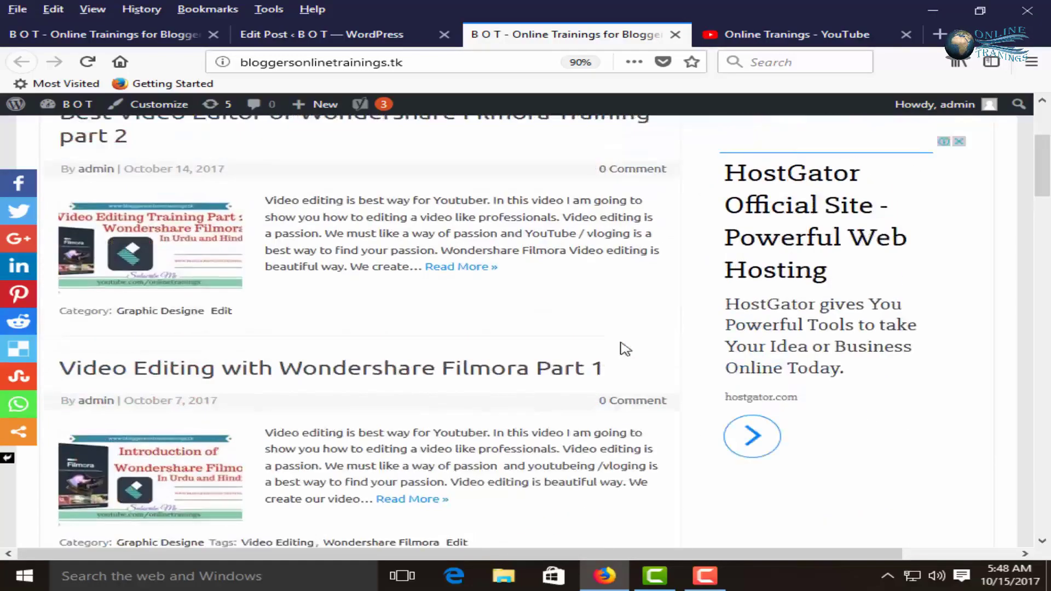